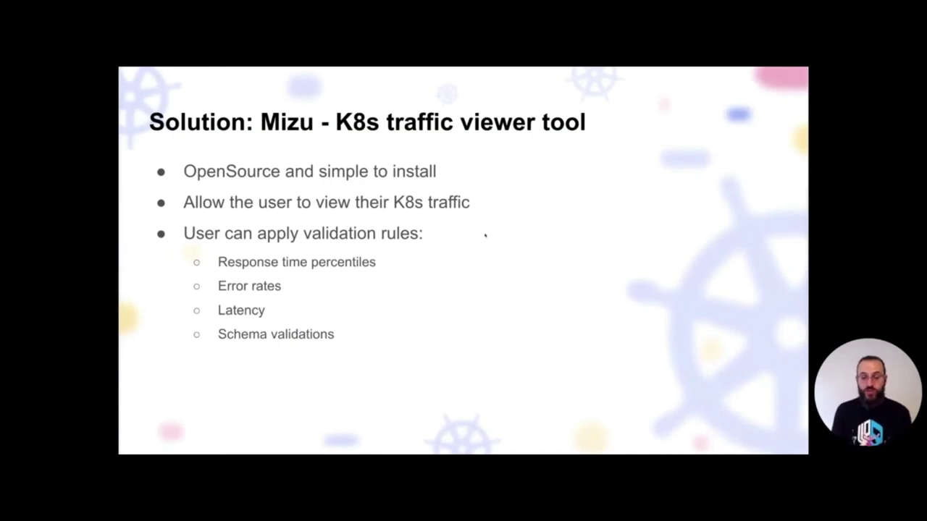
Step: Advance the deck through the Demo flow slide to the DEMO title slide
key("Right")
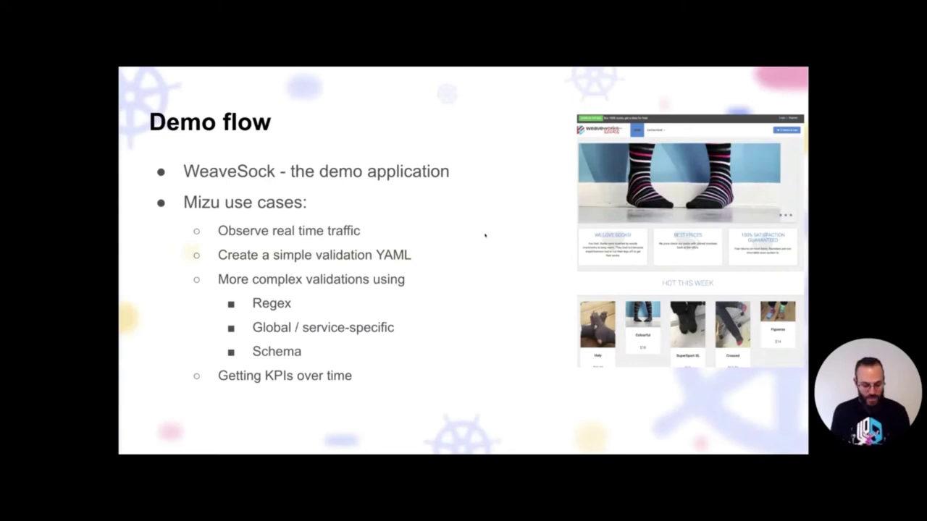
key("Right")
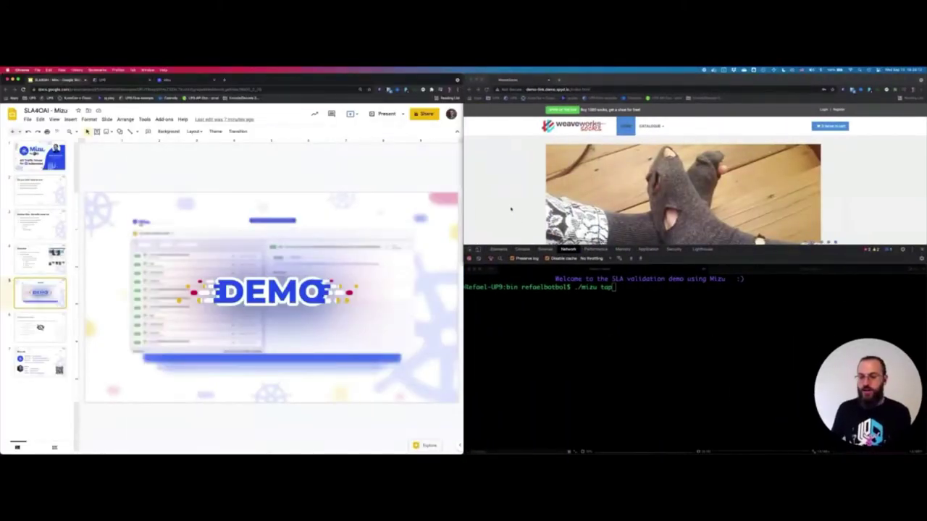
Step: Run ./mizu tap on the sock-shop pods, showing the Common use cases slide while it loads
left_click(511, 205)
left_click(559, 283)
key("Return")
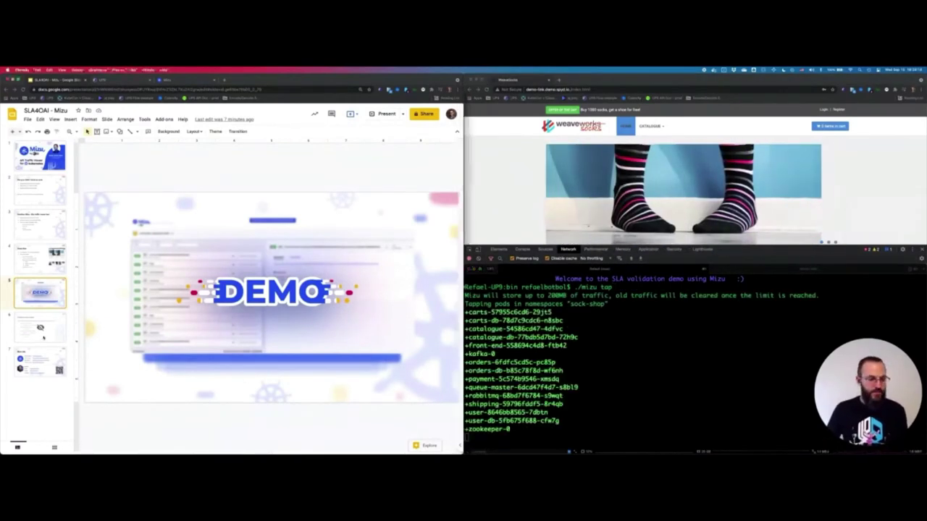
left_click(40, 328)
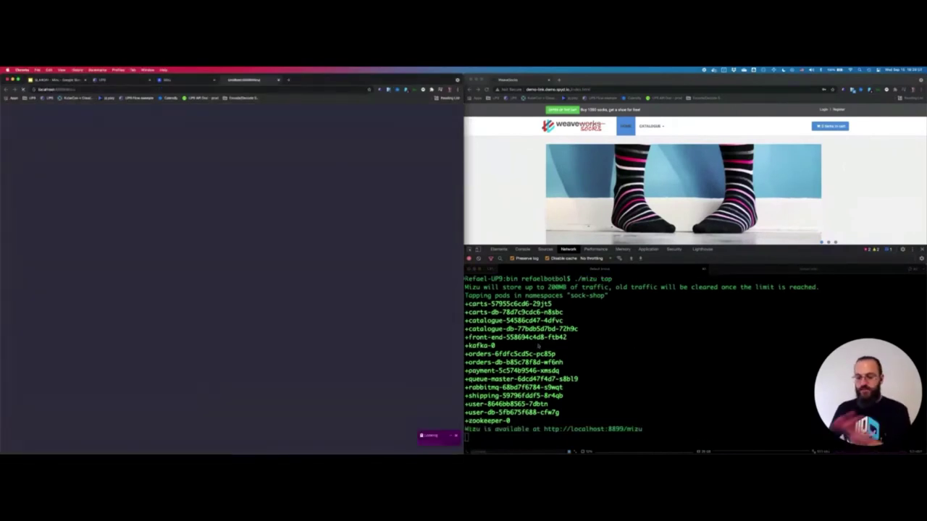
key("super+1")
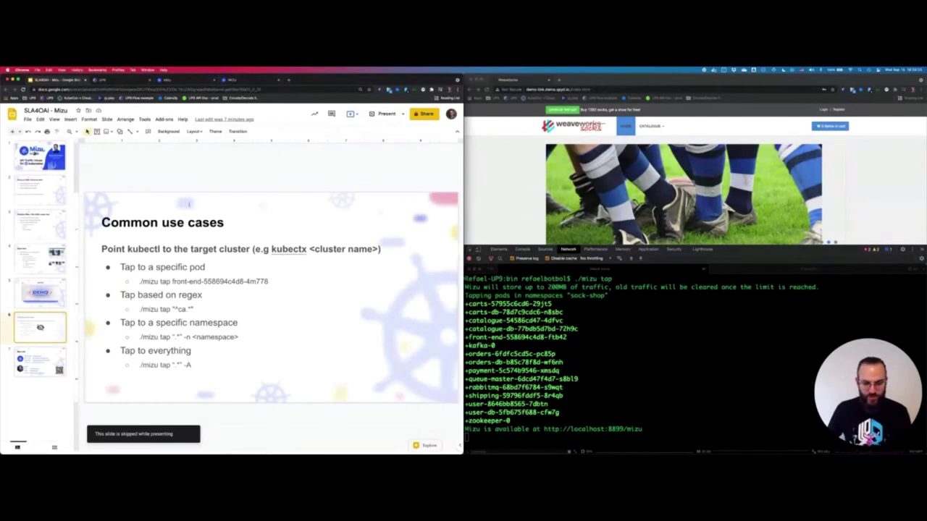
Step: Open the Mizu traffic viewer and reload the sock shop to generate traffic
left_click(239, 80)
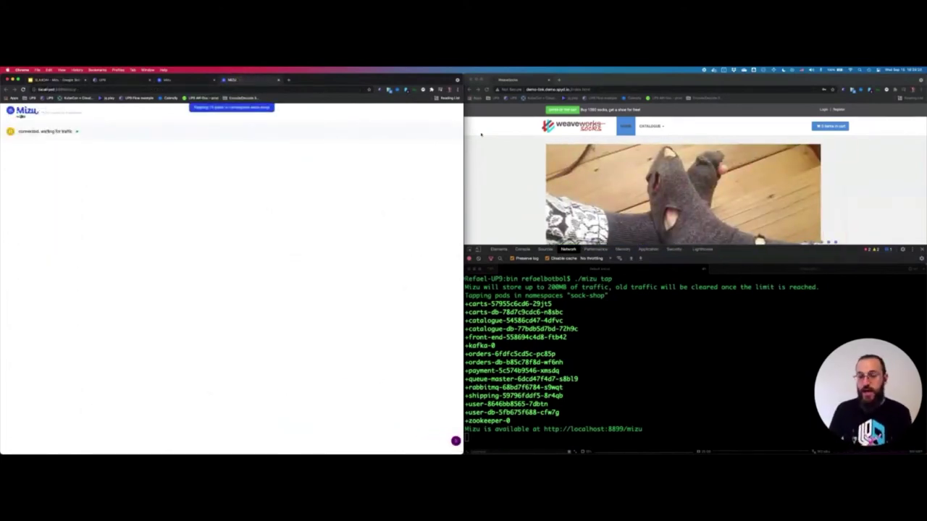
left_click(496, 184)
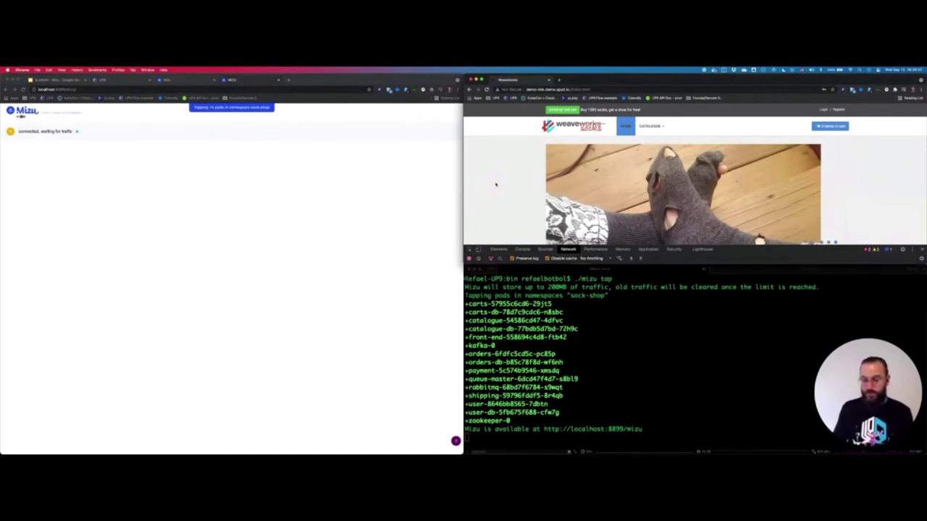
key("super+r")
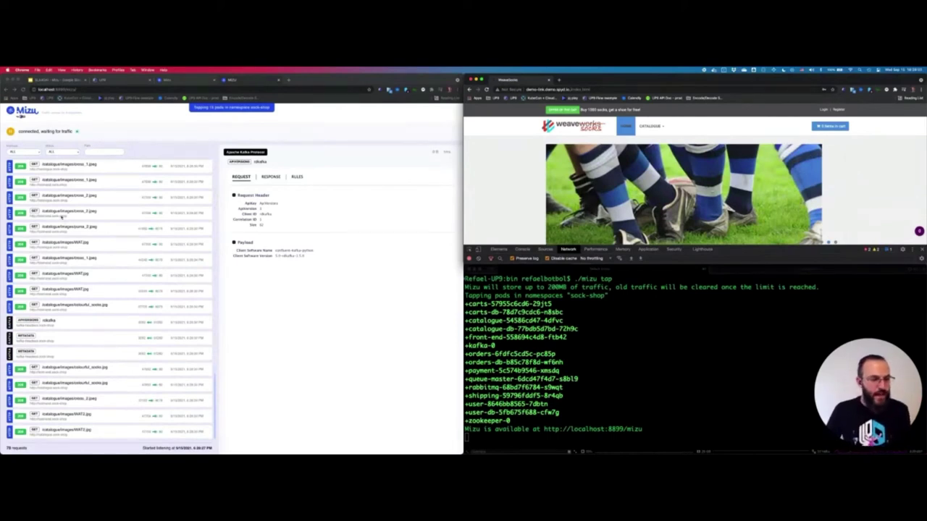
Step: Inspect the GET /catalogue/images/WAT.jpg request and its response, then open the shop's Login form
left_click(58, 208)
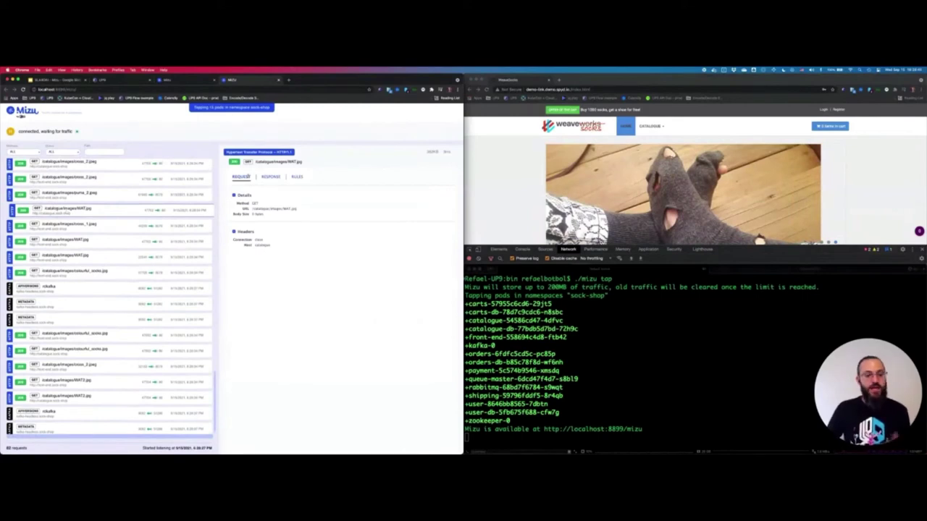
left_click(268, 177)
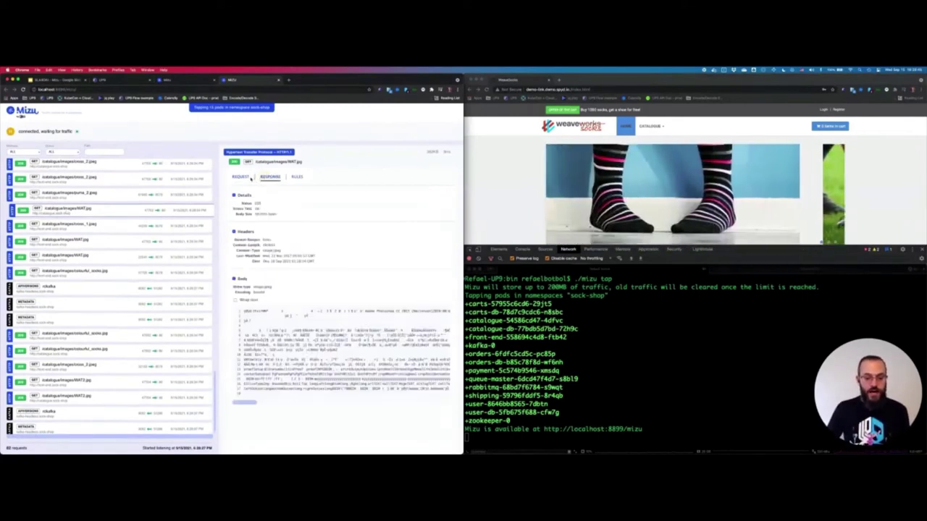
left_click(246, 178)
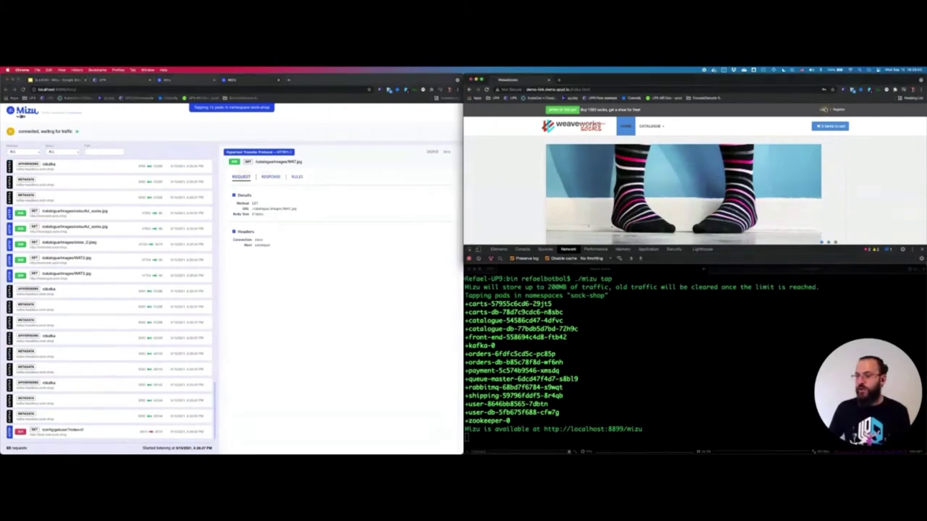
left_click(823, 109)
Step: Attempt a shop login using the saved autofill credentials
left_click(684, 136)
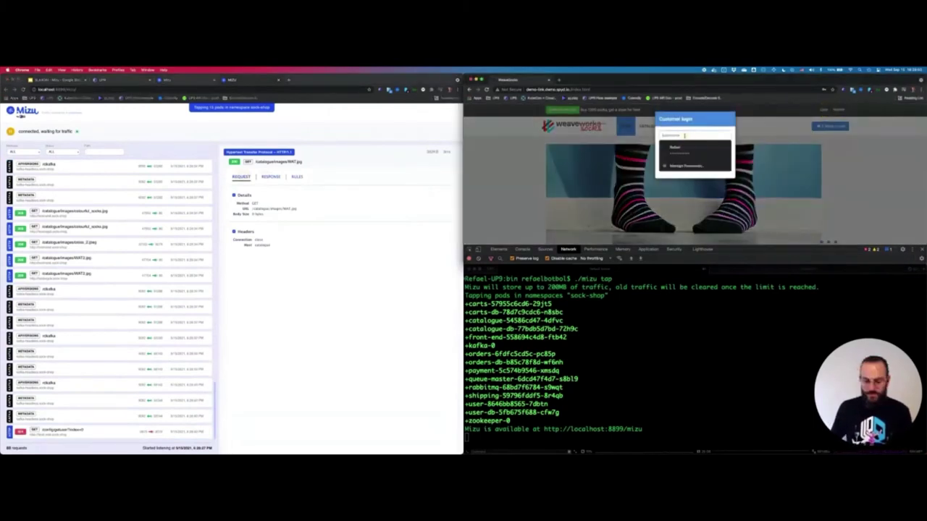
left_click(675, 156)
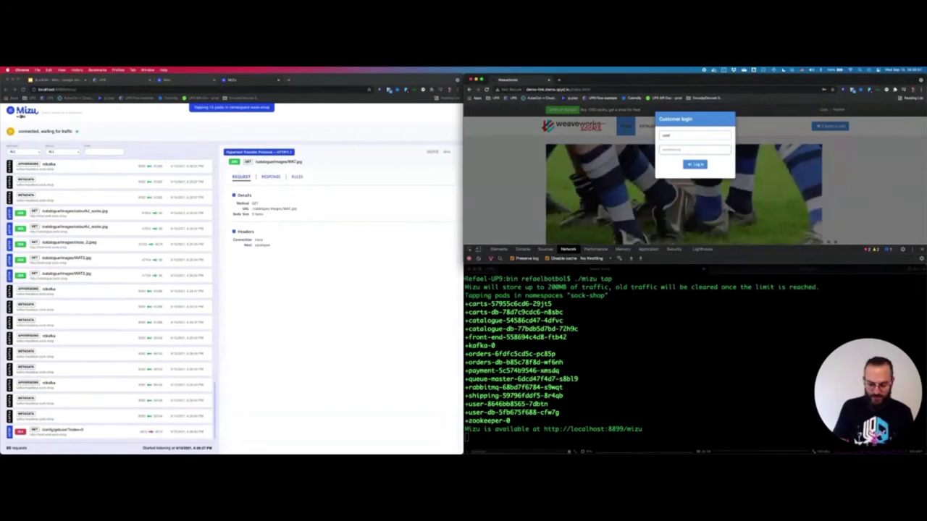
key("Return")
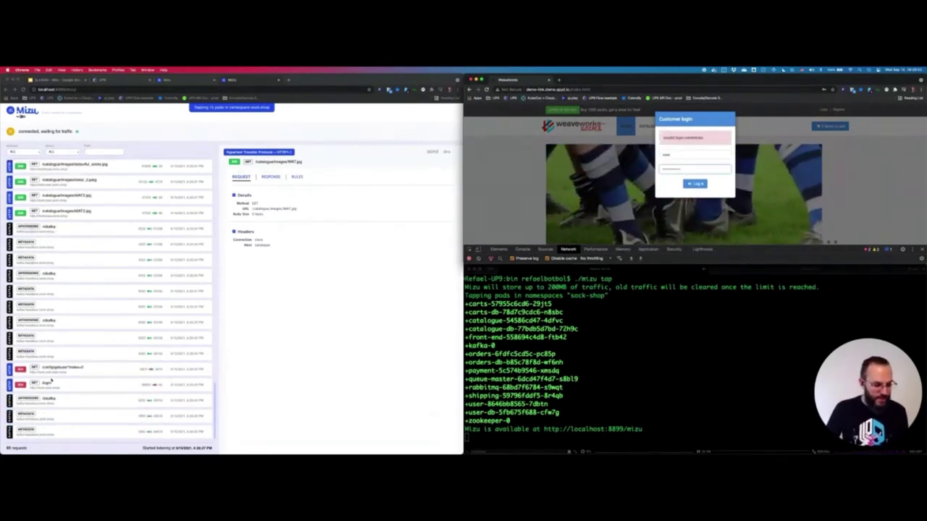
Step: Inspect the red failing login requests and their error response, then close the Mizu tab
left_click(69, 367)
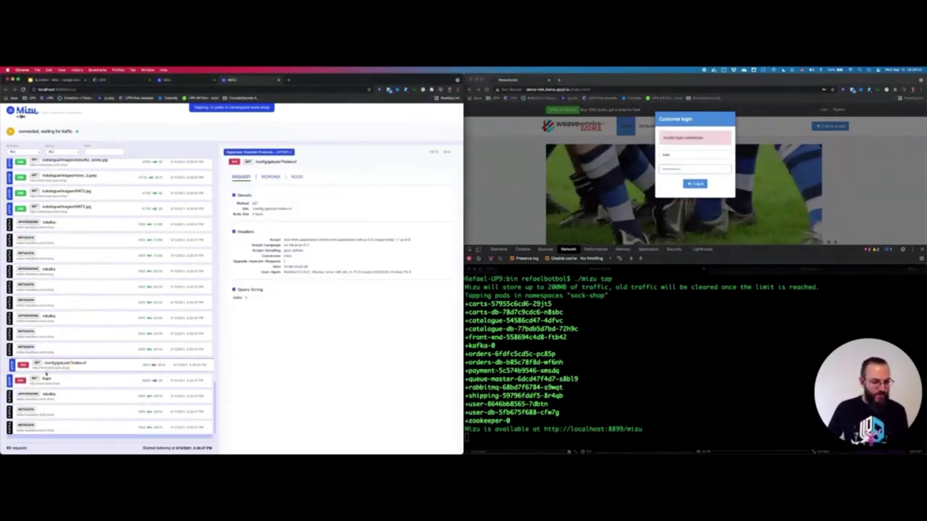
left_click(53, 427)
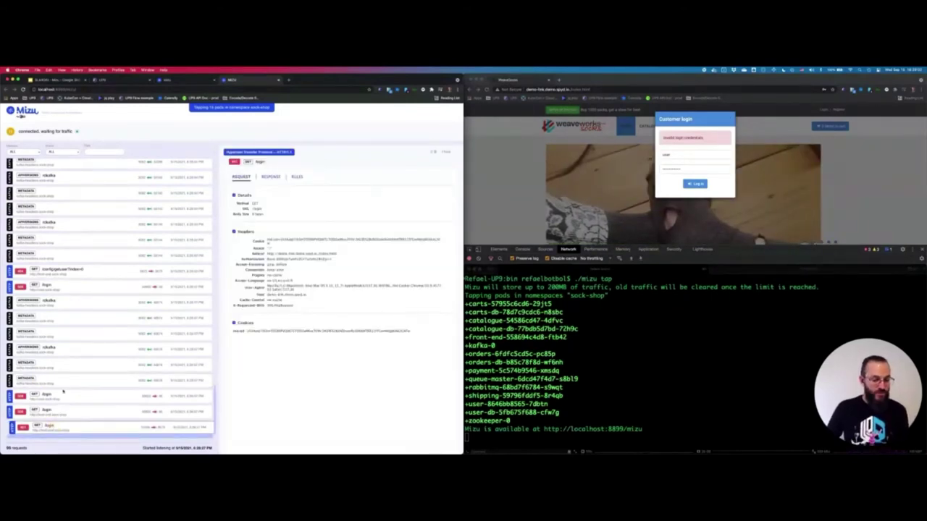
left_click(55, 396)
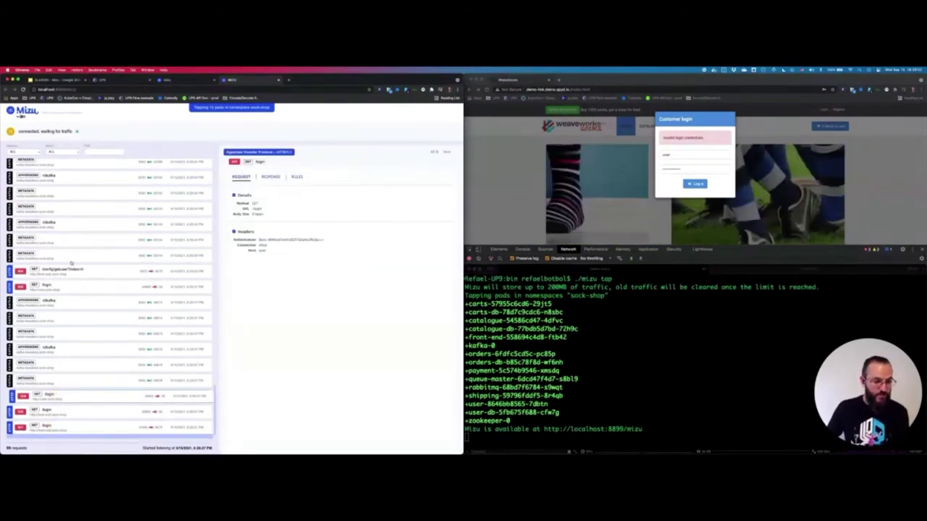
left_click(61, 286)
left_click(265, 177)
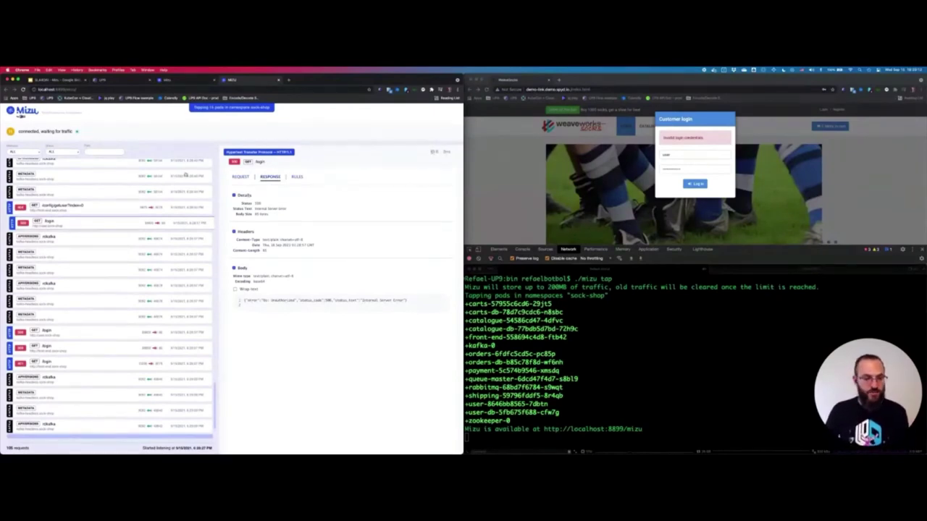
left_click(278, 79)
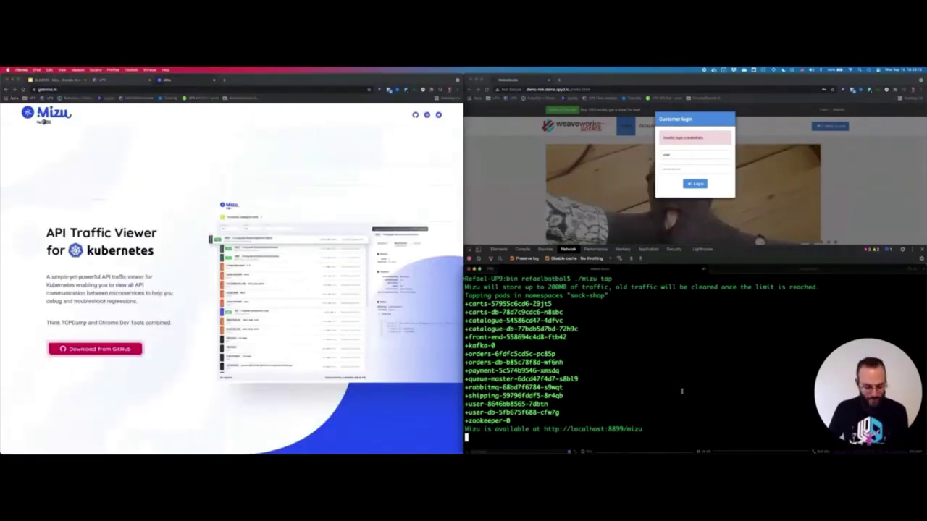
Step: Stop Mizu and review the first rule: catalogue service with latency 1
key("ctrl+c")
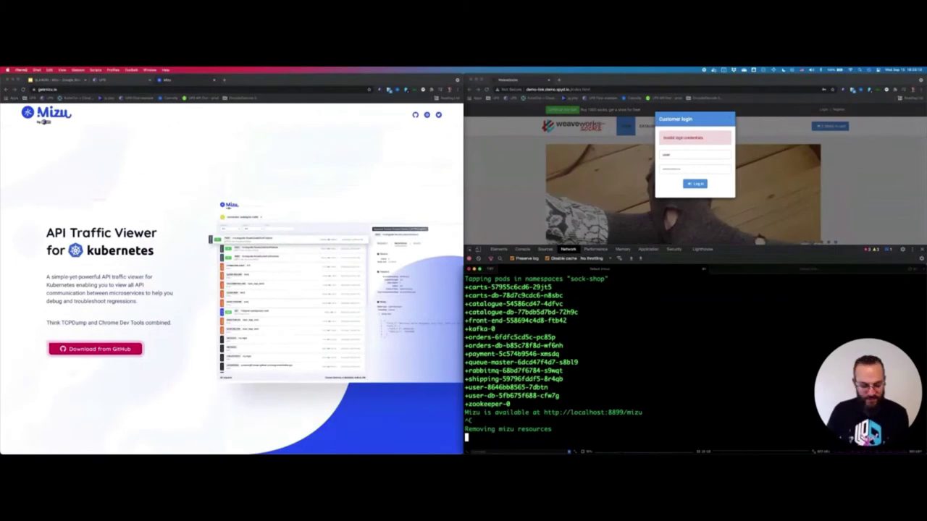
key("super+Tab")
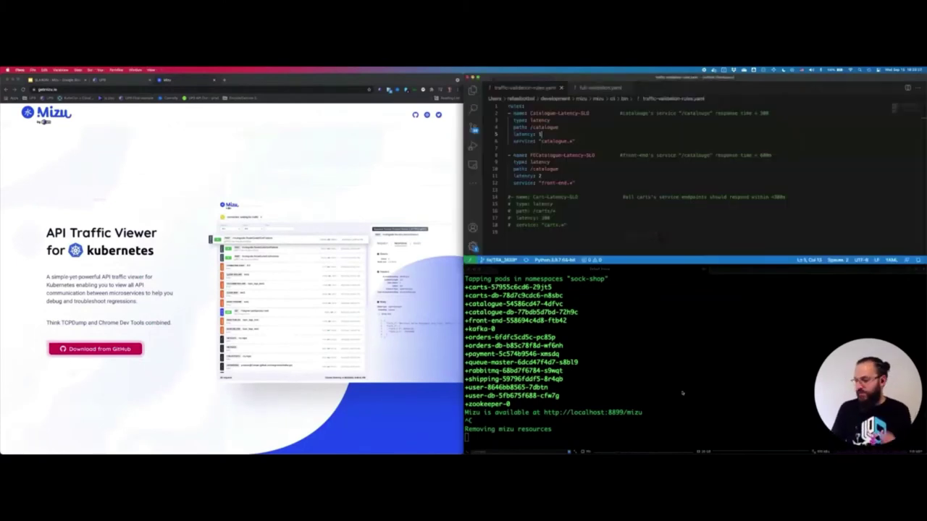
left_click(548, 141)
left_click(548, 134)
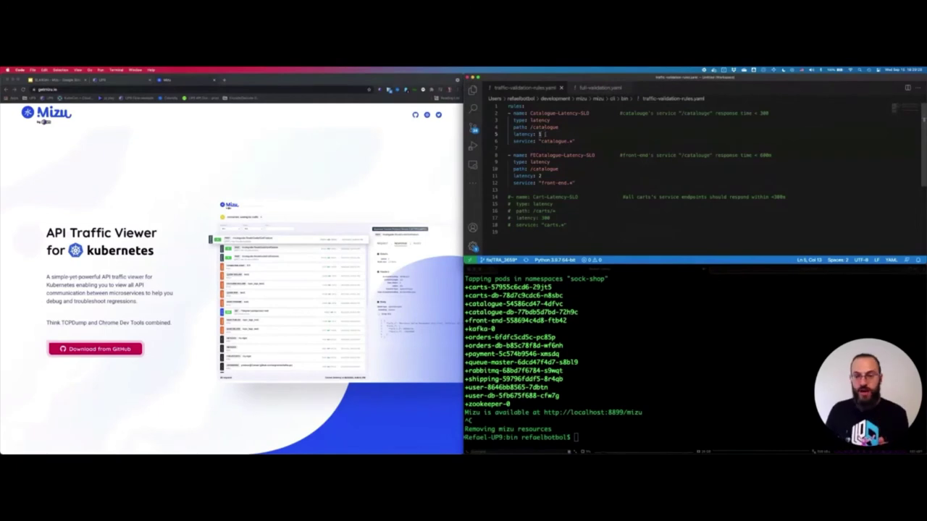
left_click(540, 133)
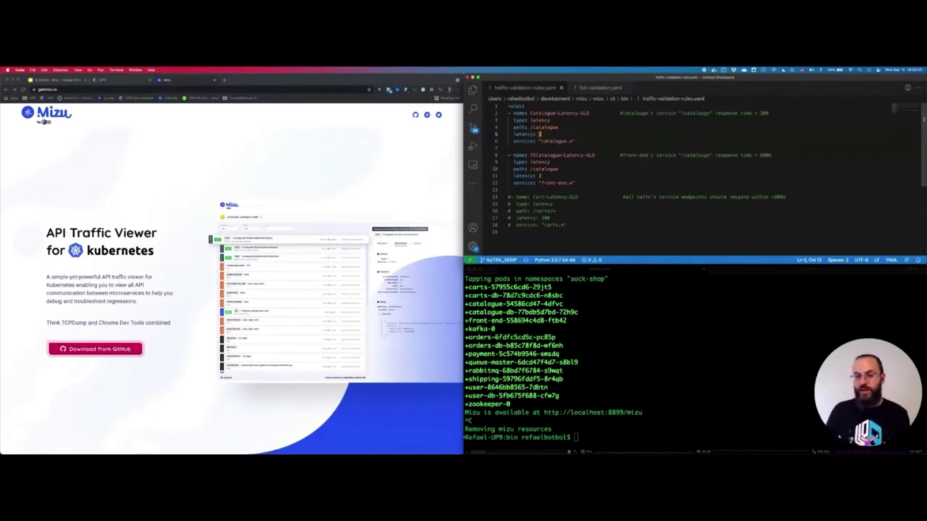
Step: Review the front-end rule's /catalogue path and latency 2, and the commented-out carts rule
left_click(542, 176)
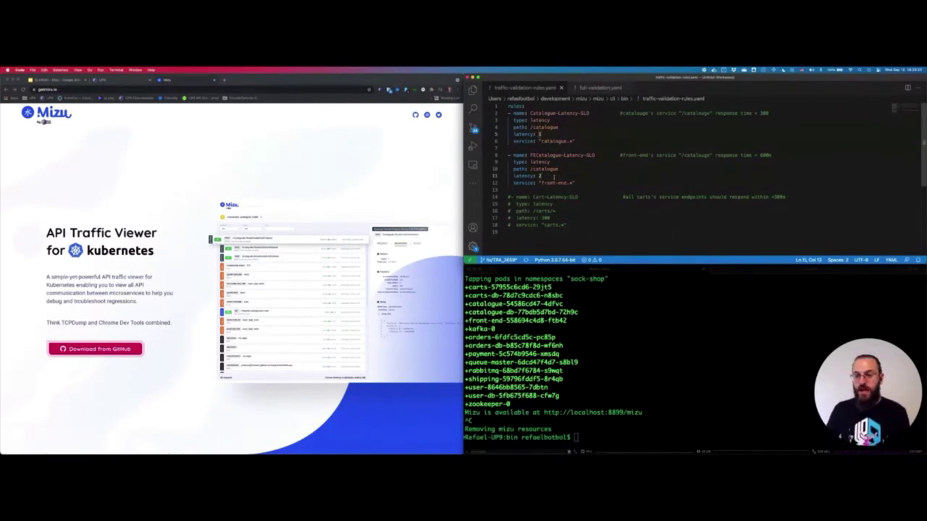
left_click(550, 169)
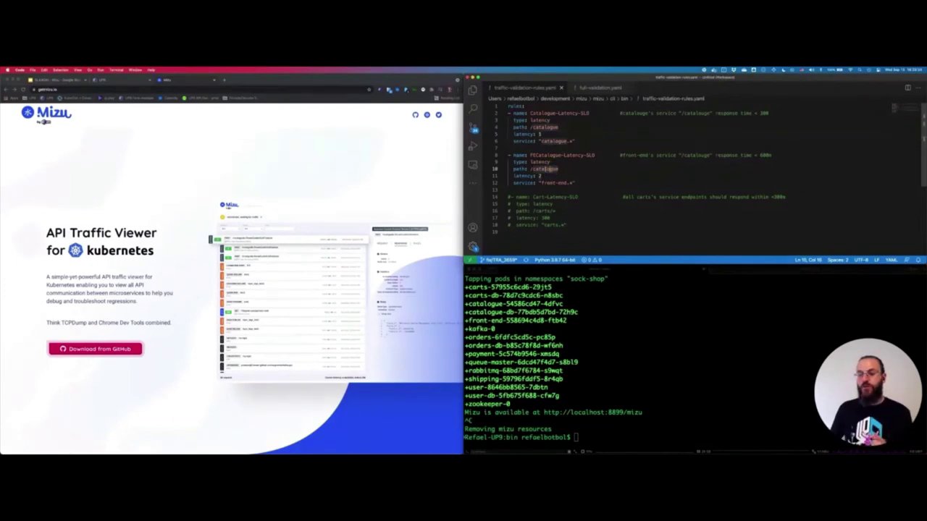
left_click(550, 175)
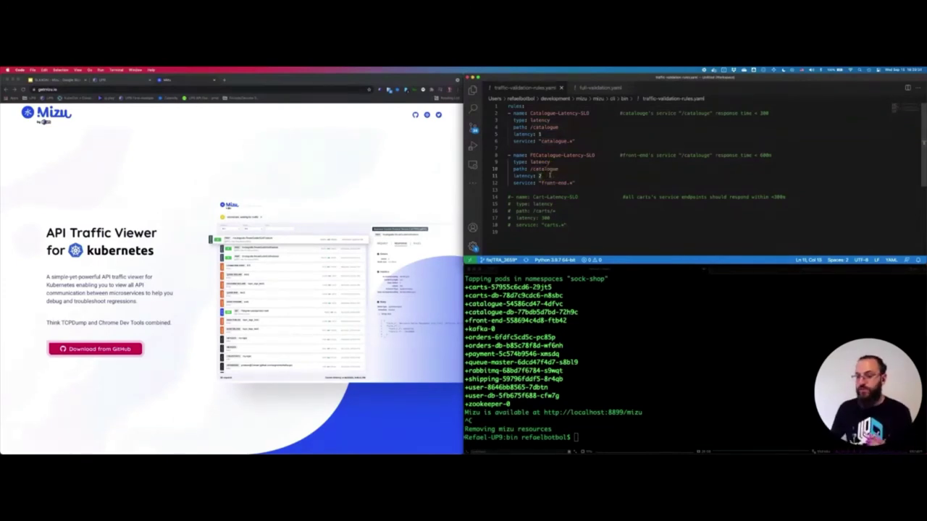
left_click(548, 192)
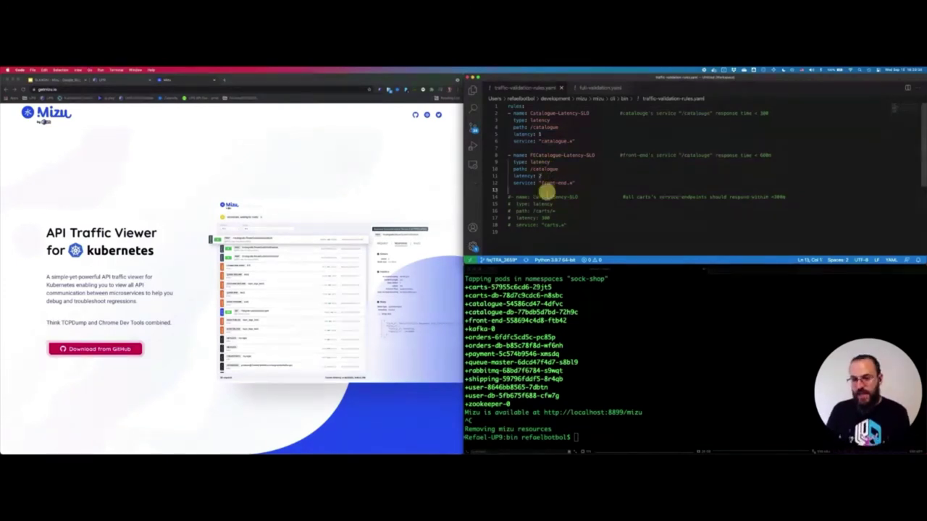
left_click(532, 199)
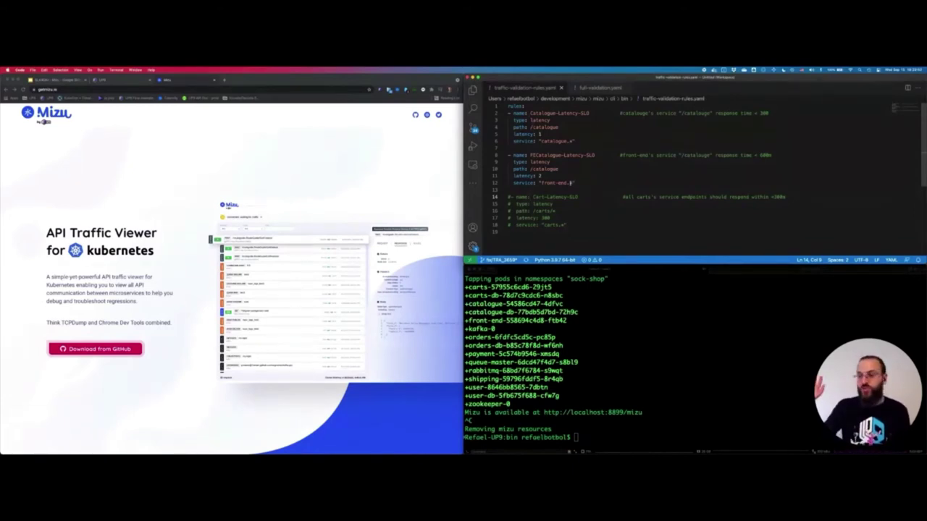
left_click(571, 183)
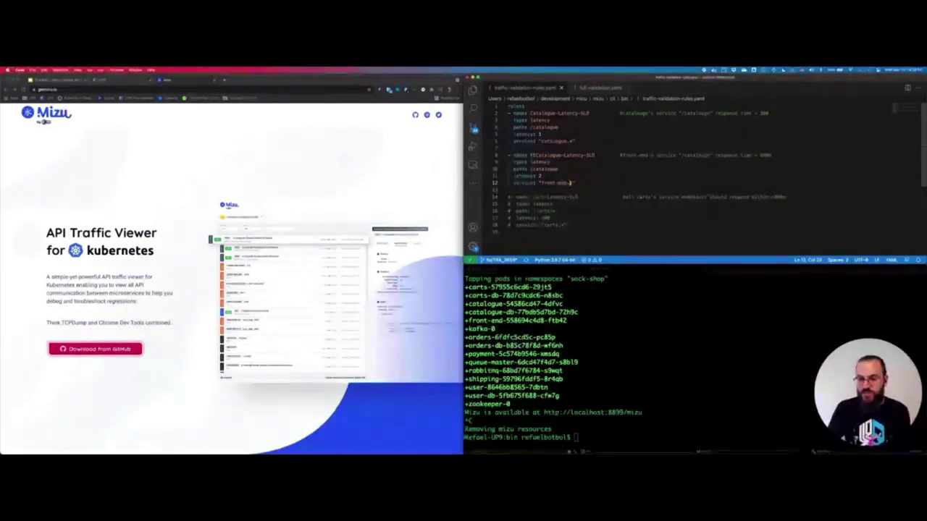
Step: Run './mizu tap --test-rules traffic-validation-rules.yaml' from the terminal history
left_click(649, 344)
key("Up")
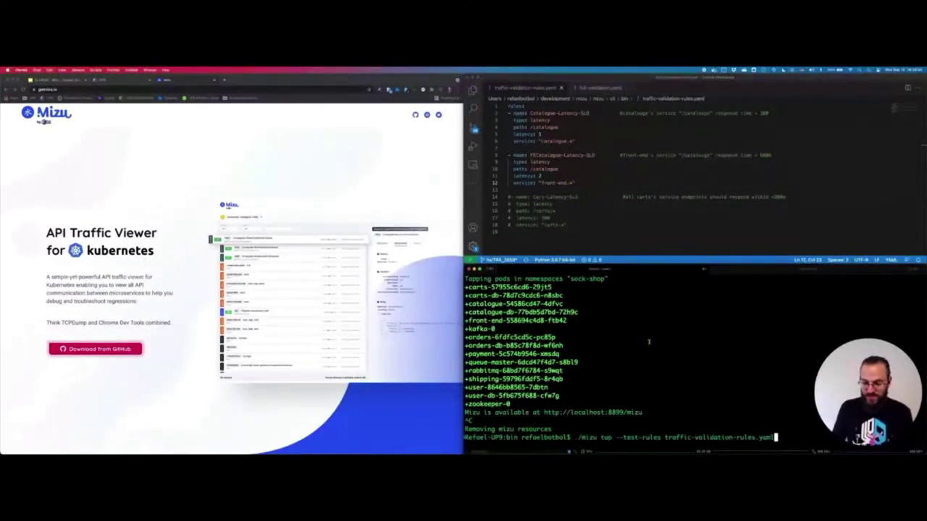
key("Return")
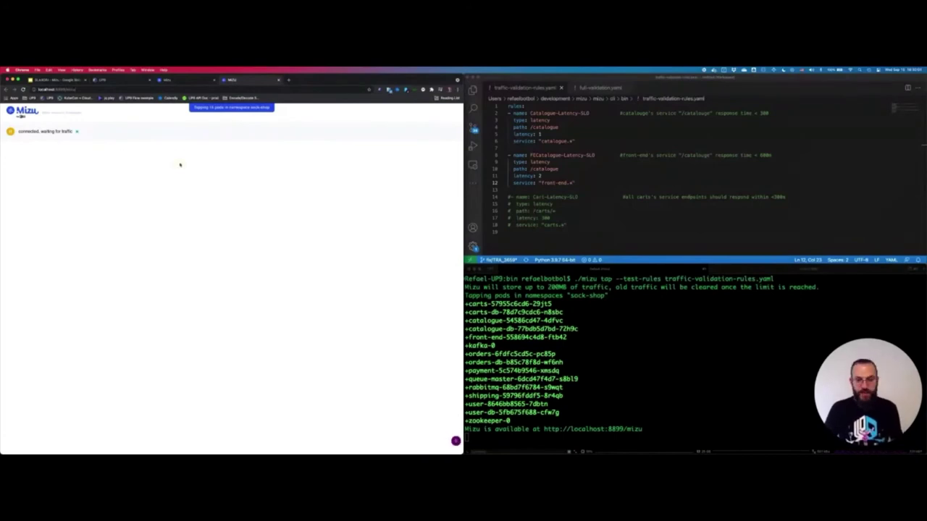
key("super+Tab")
Step: Reload the sock shop, snap it to the right half, and open the Catalogue page
key("Return")
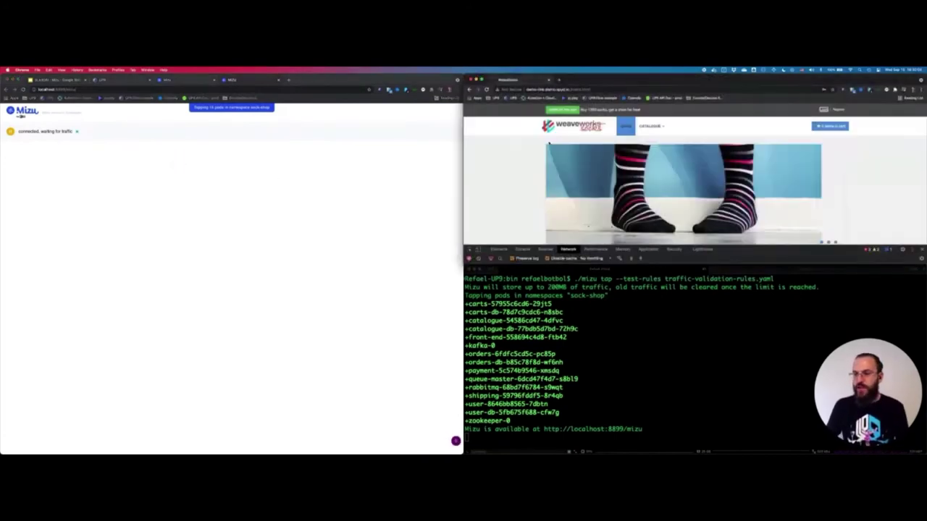
left_click(587, 121)
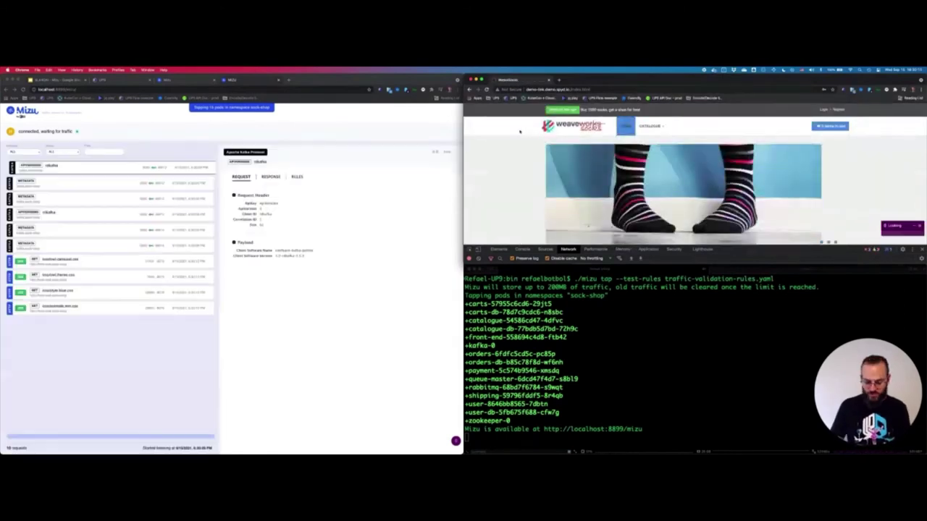
key("ctrl+alt+Right")
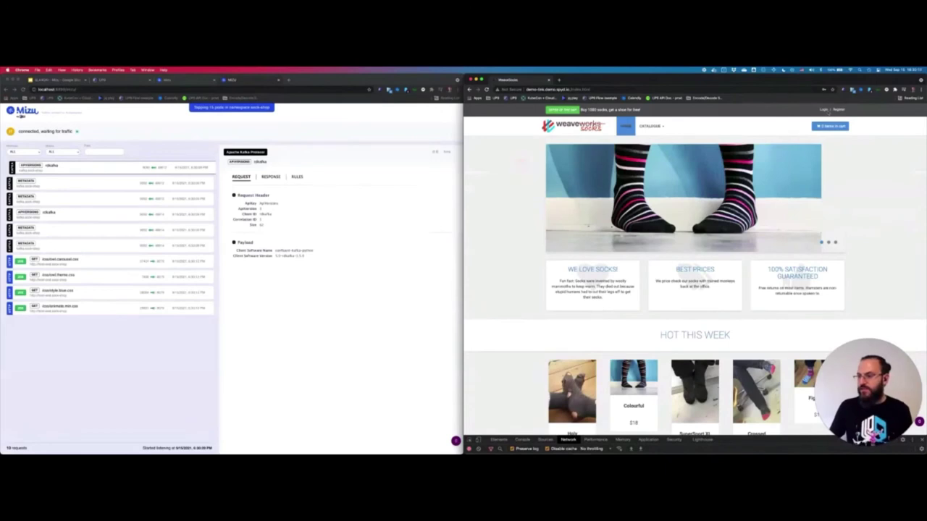
left_click(650, 126)
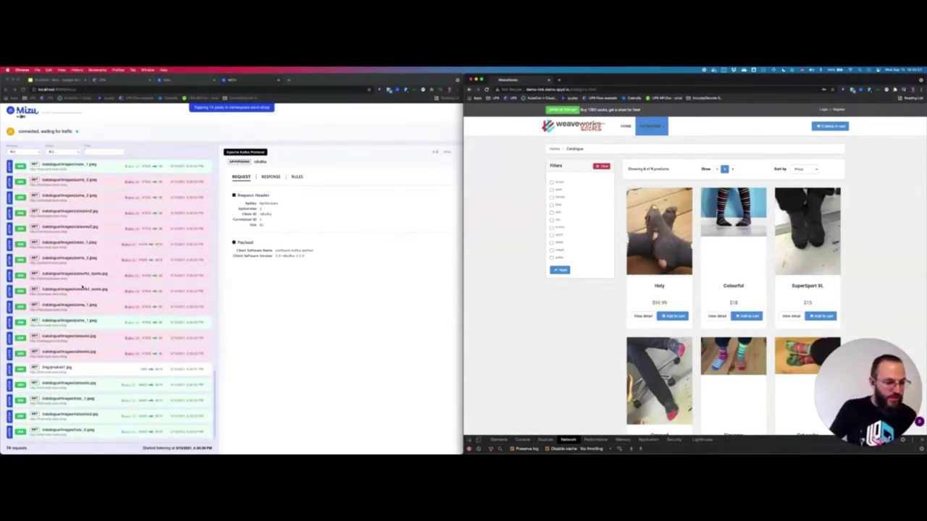
Step: Show the passing FECatalogue-Latency-SLO rule result for a green catalogue request
left_click(78, 305)
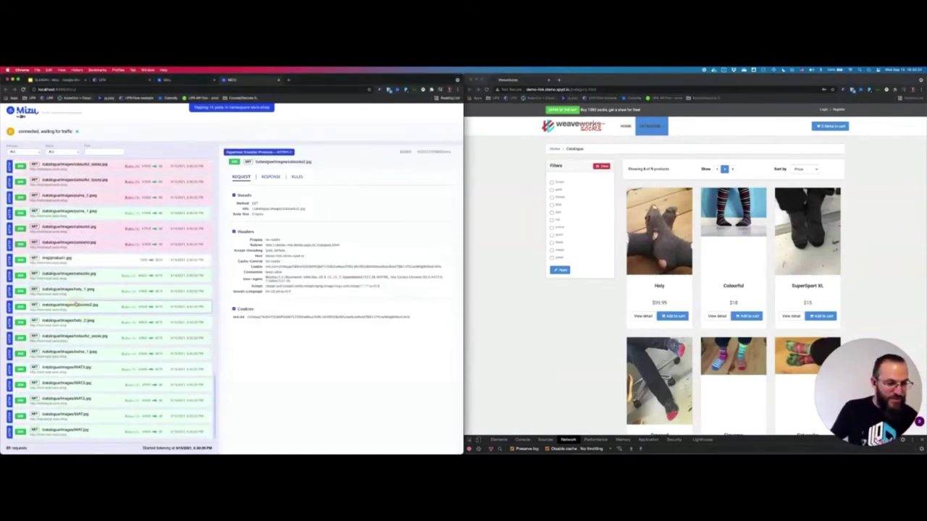
left_click(296, 176)
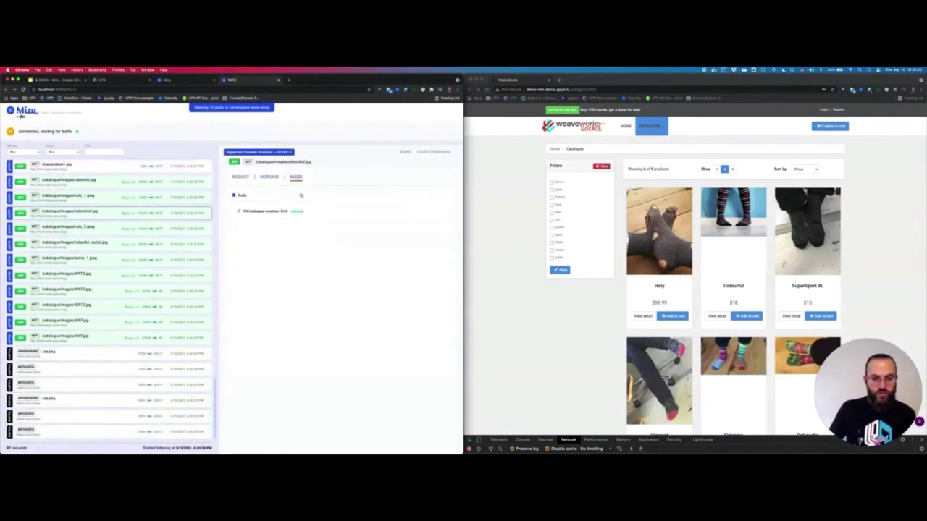
left_click(265, 211)
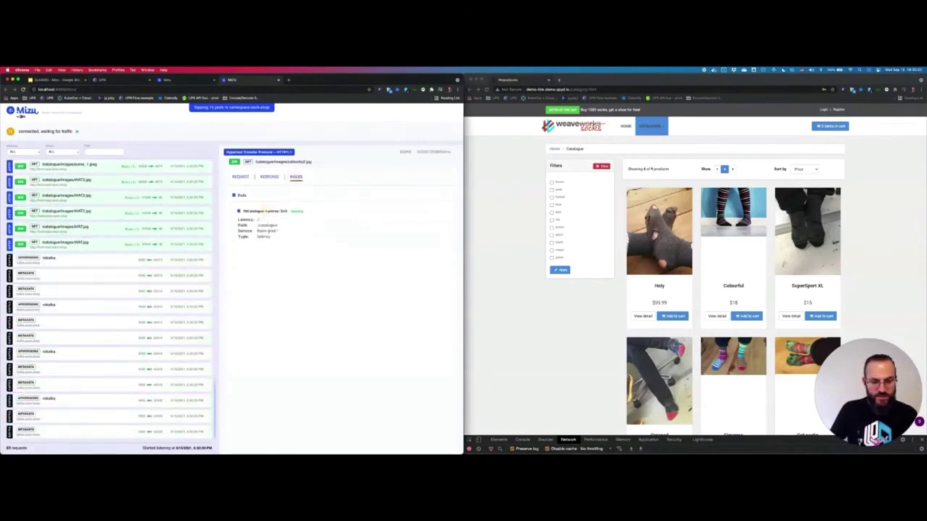
Step: Show the failed Catalogue-Latency-SLO details for the red puma_1.jpeg request
left_click(96, 275)
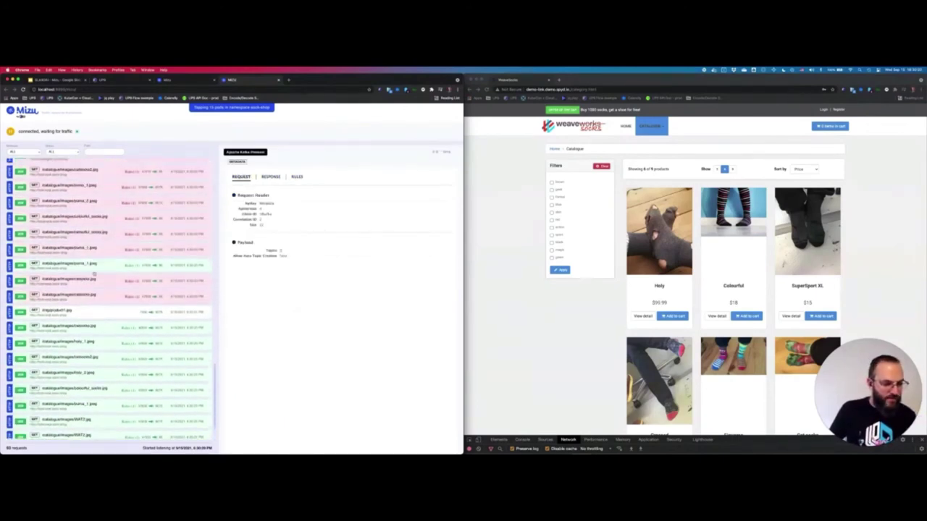
left_click(97, 267)
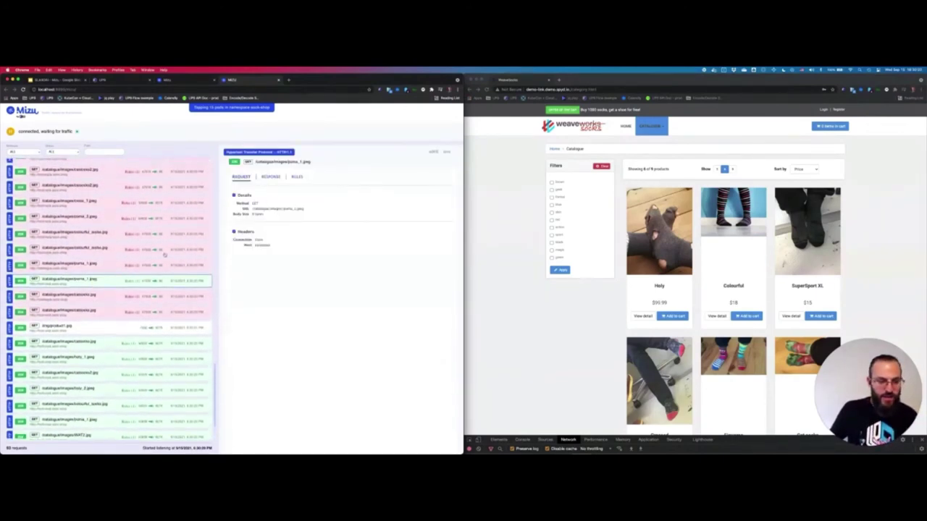
left_click(99, 265)
left_click(296, 176)
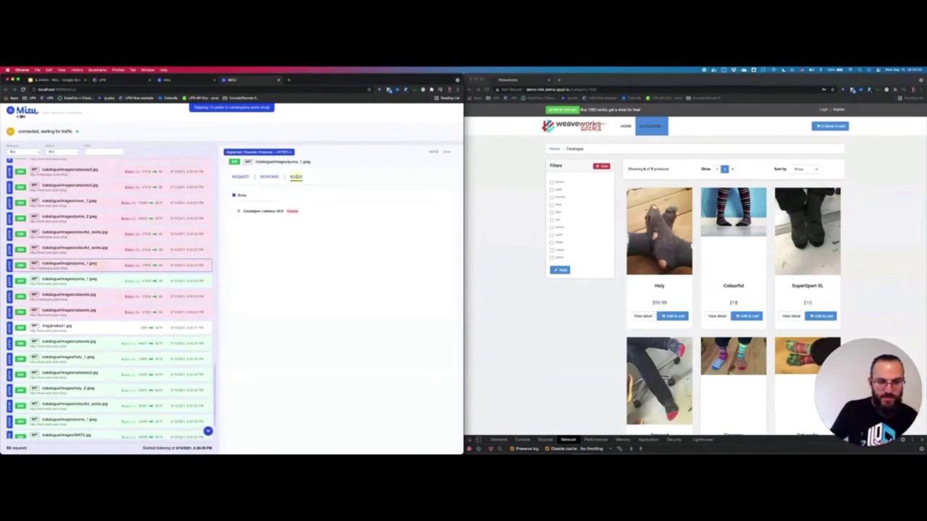
left_click(258, 212)
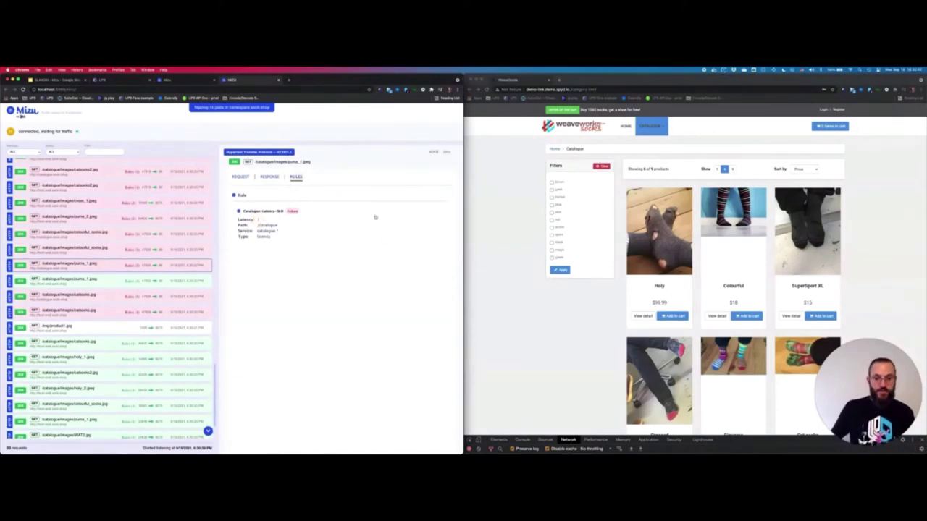
key("super+Tab")
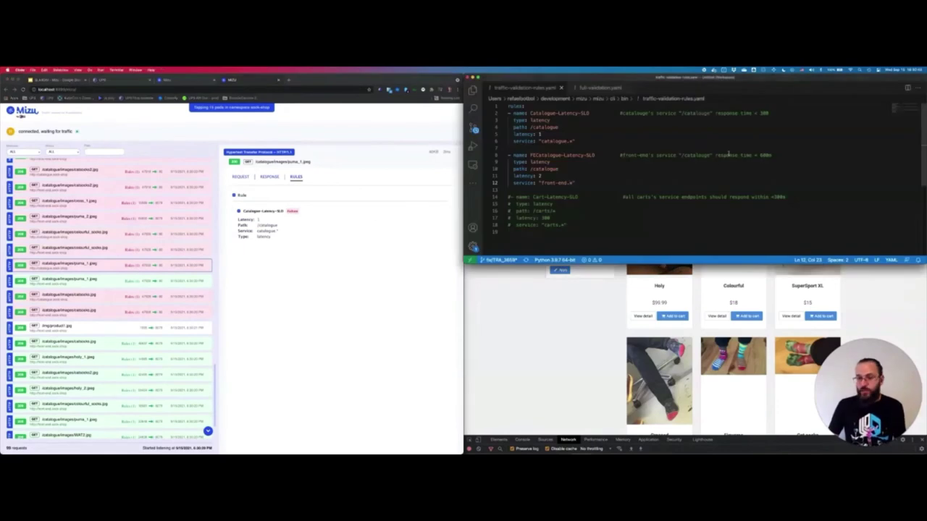
Step: Open full-validation.yaml and review the General-SLO rule's service pattern and latency 1000
left_click(599, 87)
scroll(564, 181, "down", 5)
scroll(564, 179, "up", 5)
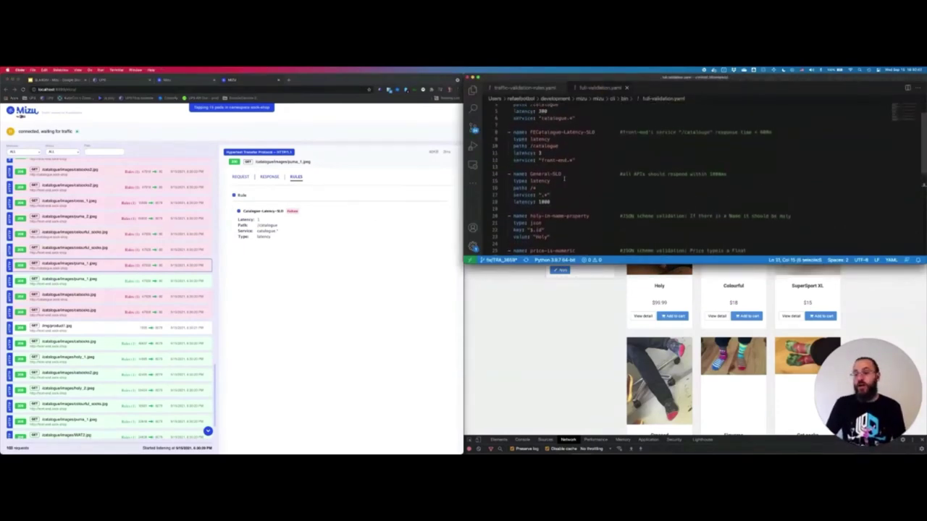
scroll(564, 179, "down", 5)
left_click(546, 157)
left_click(546, 151)
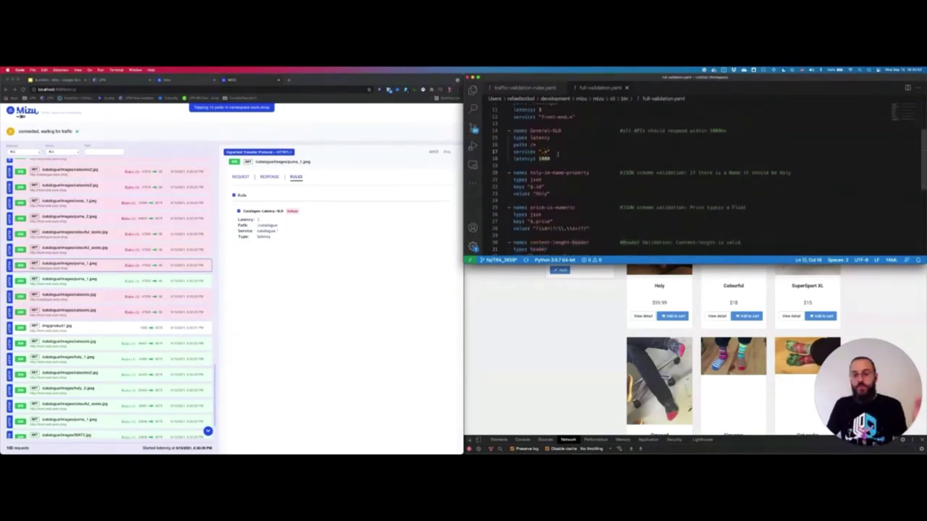
left_click(552, 158)
Step: Review the JSON rules for Holy in name and price, and the content-length header rule
left_click(550, 193)
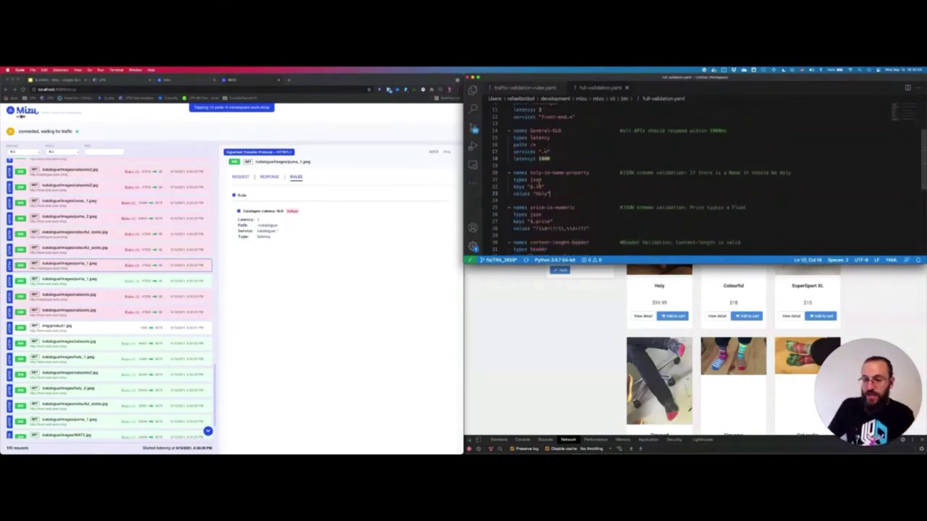
left_click(535, 180)
scroll(535, 178, "down", 1)
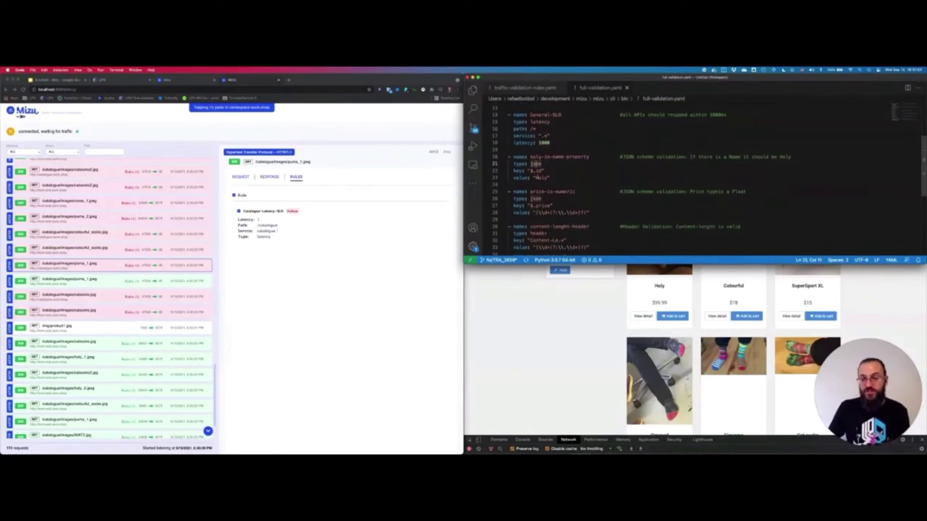
double_click(539, 178)
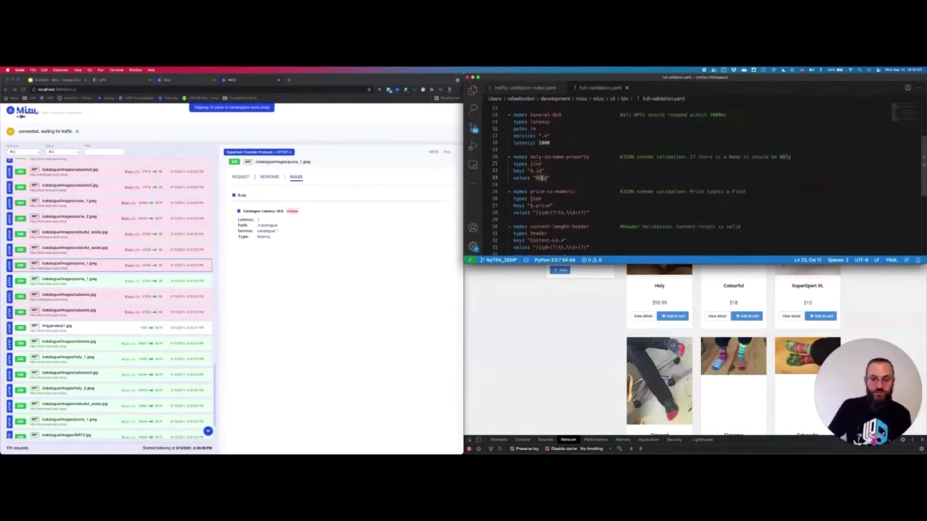
scroll(539, 177, "down", 1)
double_click(540, 176)
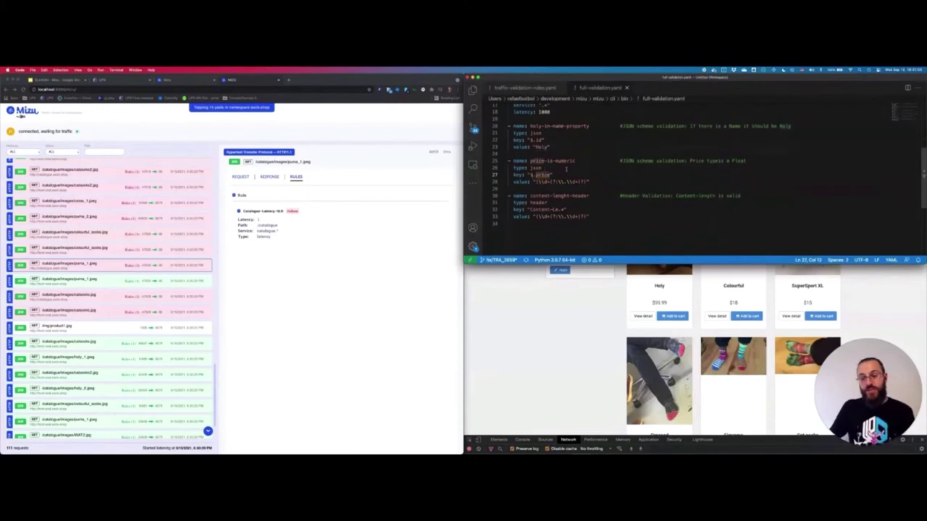
left_click(548, 195)
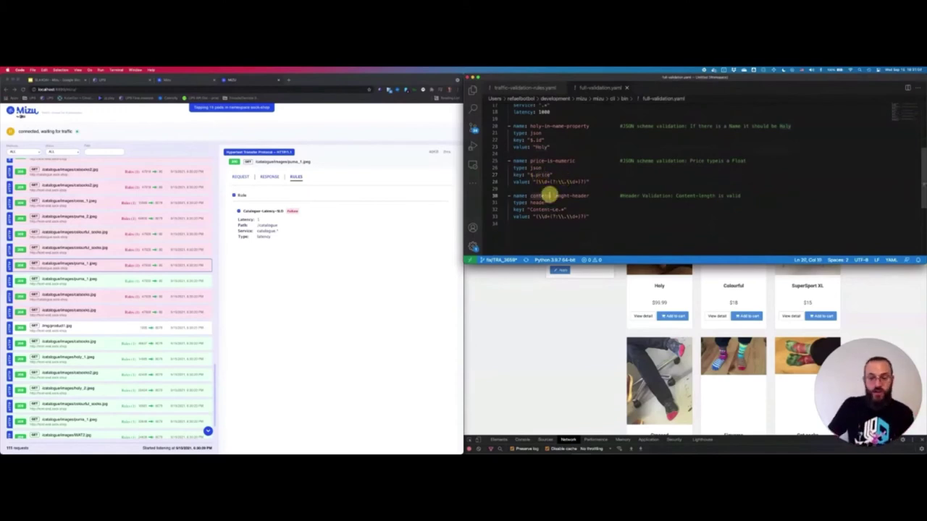
double_click(537, 202)
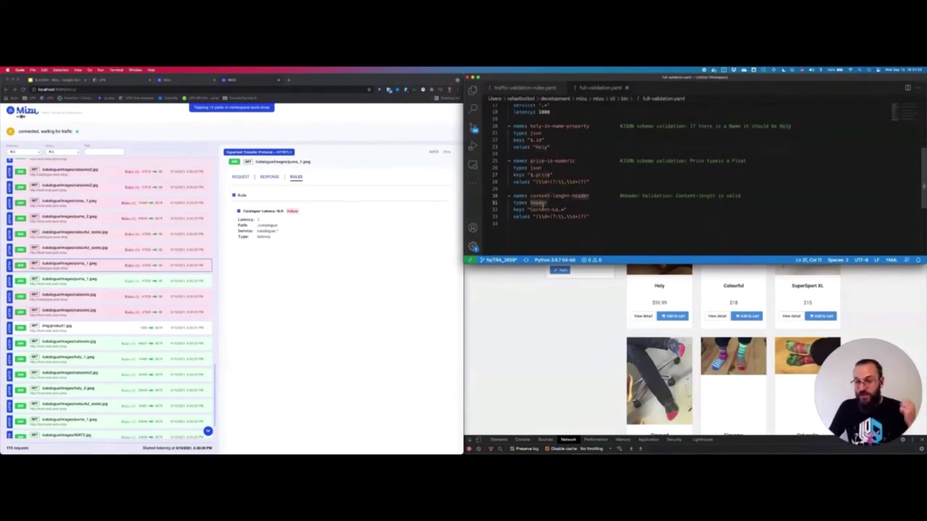
left_click(560, 216)
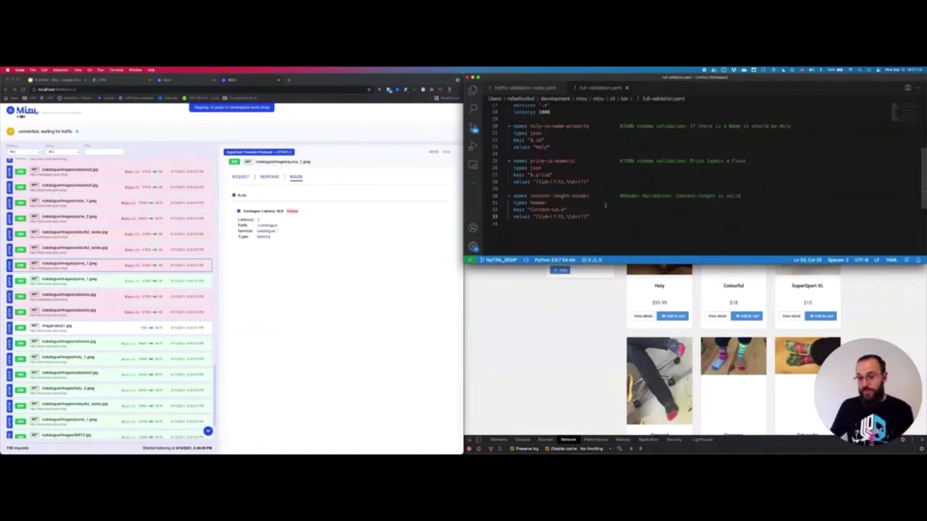
Step: Browse UP9's traffic list and a POST request, then jump to the closing More info slide
left_click(116, 79)
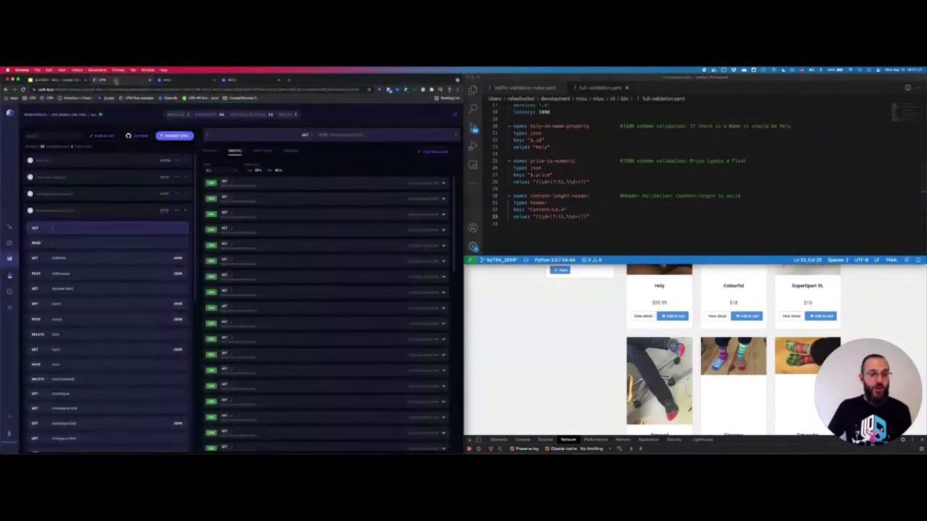
left_click(10, 233)
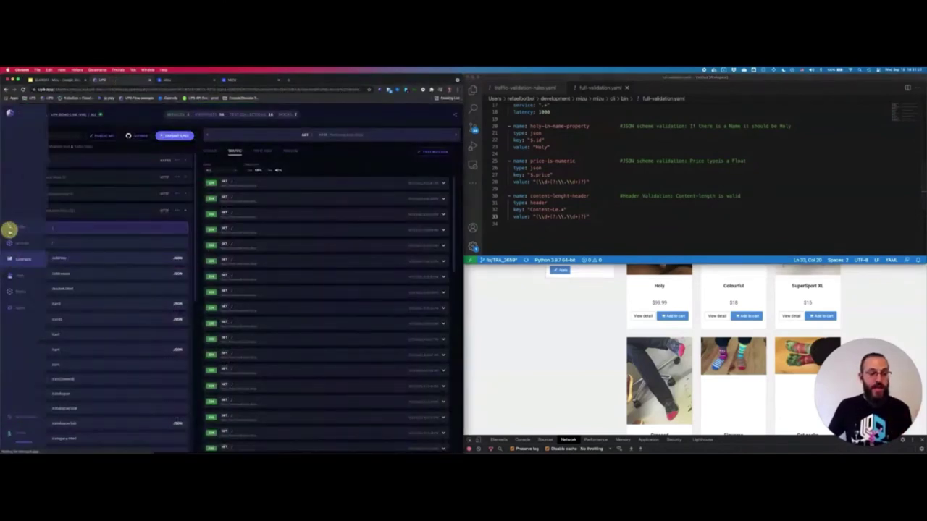
left_click(118, 258)
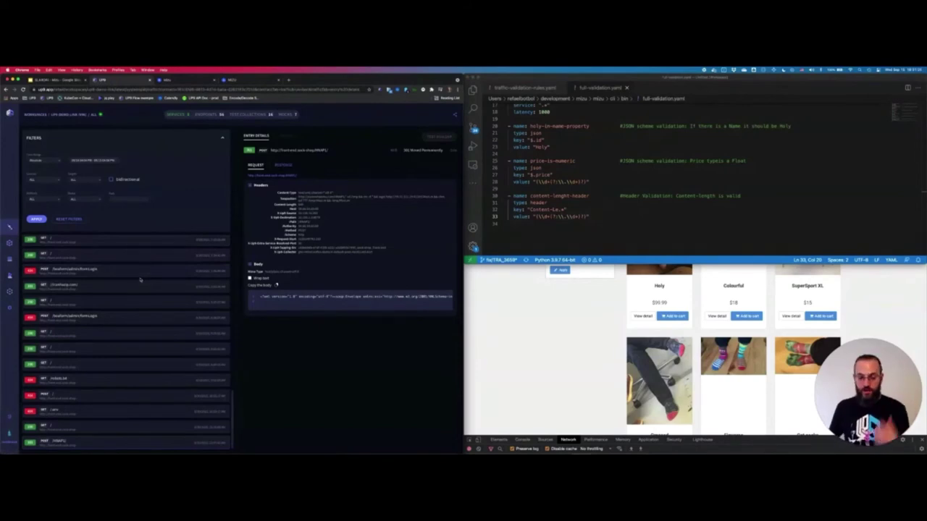
left_click(10, 259)
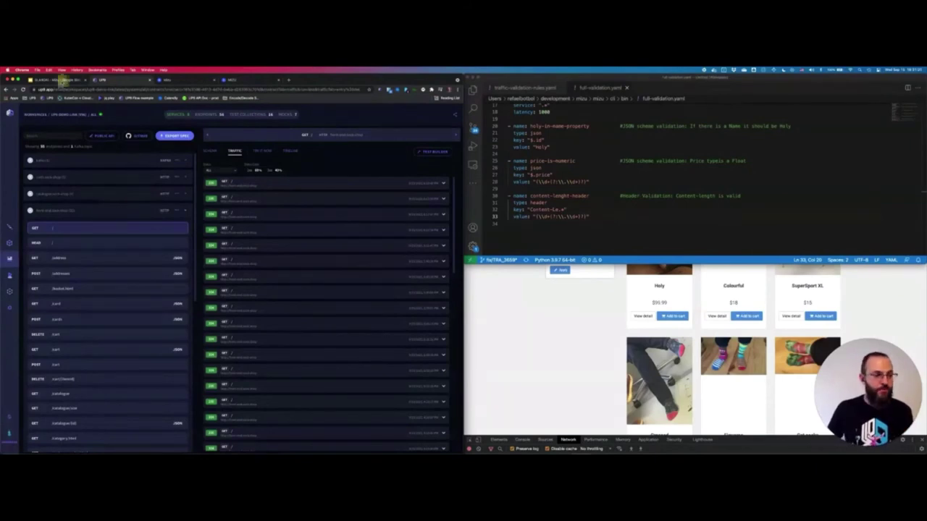
left_click(59, 80)
left_click(49, 366)
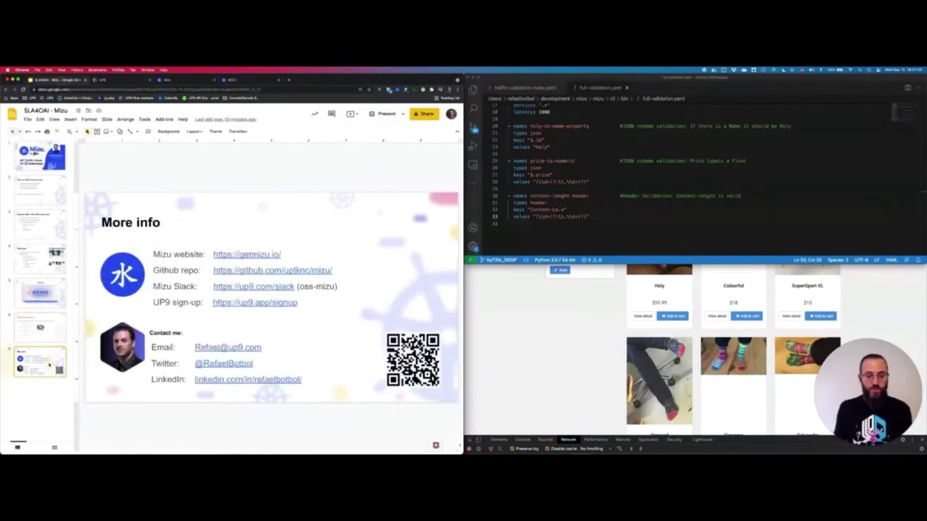